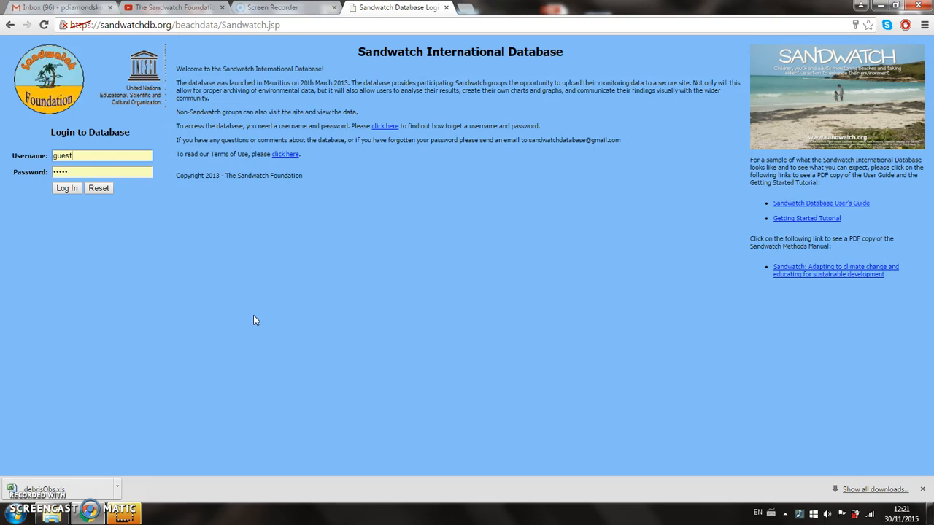
# - Log in with the guest account and select the Long Bay (Brevard Secondary School) beach in Fiji
pyautogui.click(66, 191)
pyautogui.click(67, 189)
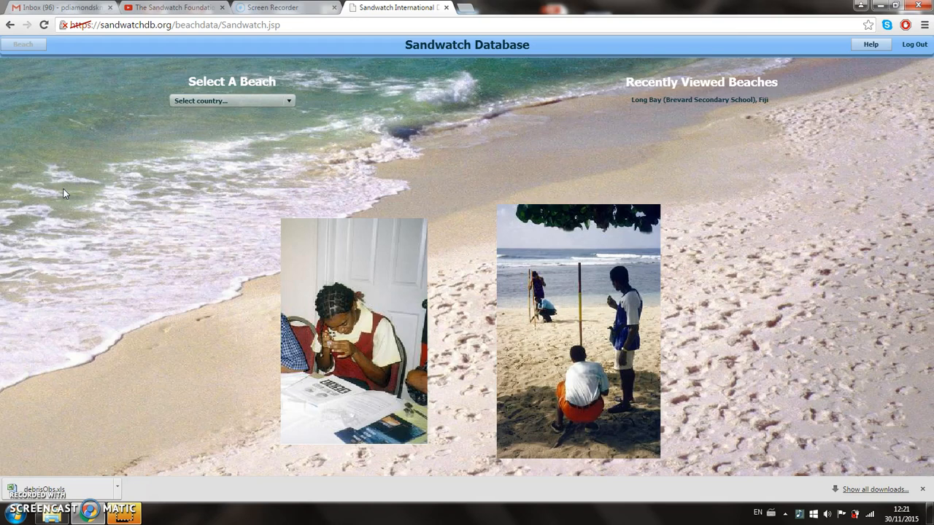
pyautogui.click(289, 103)
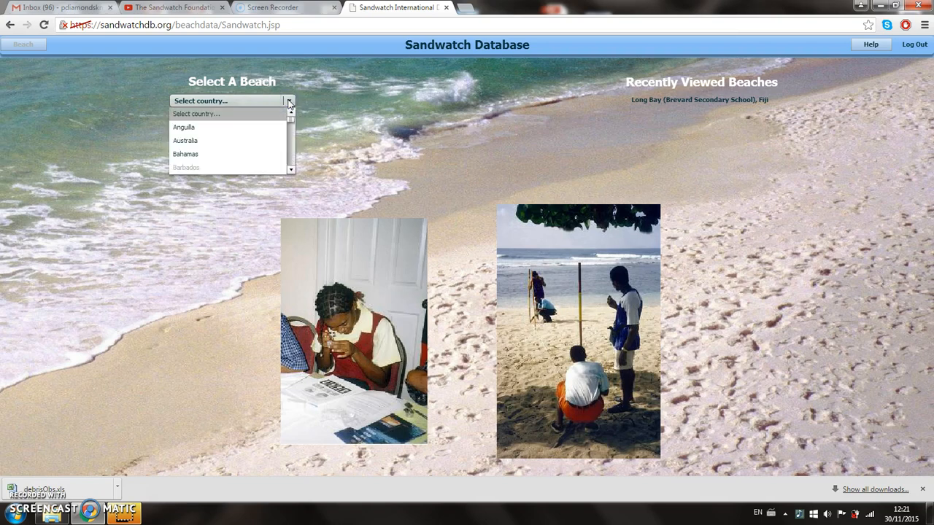
pyautogui.click(291, 121)
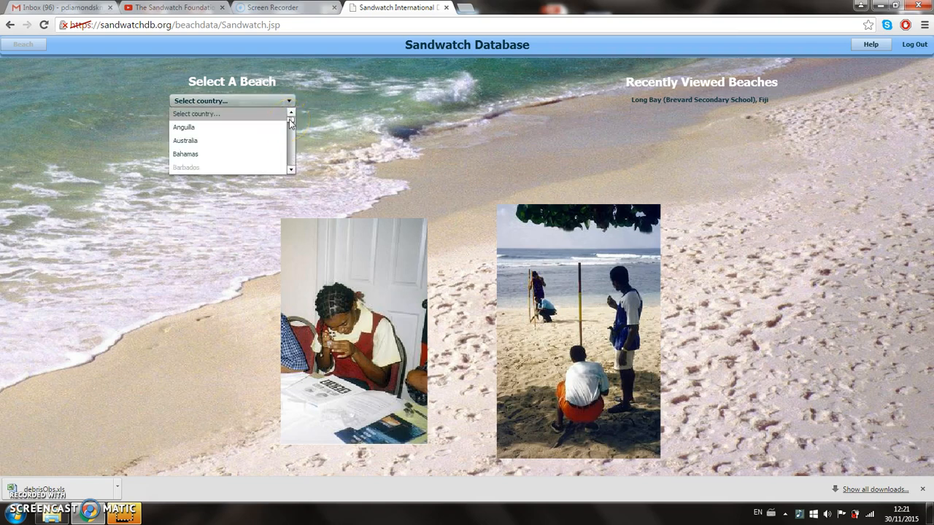
pyautogui.press('f')
pyautogui.click(255, 117)
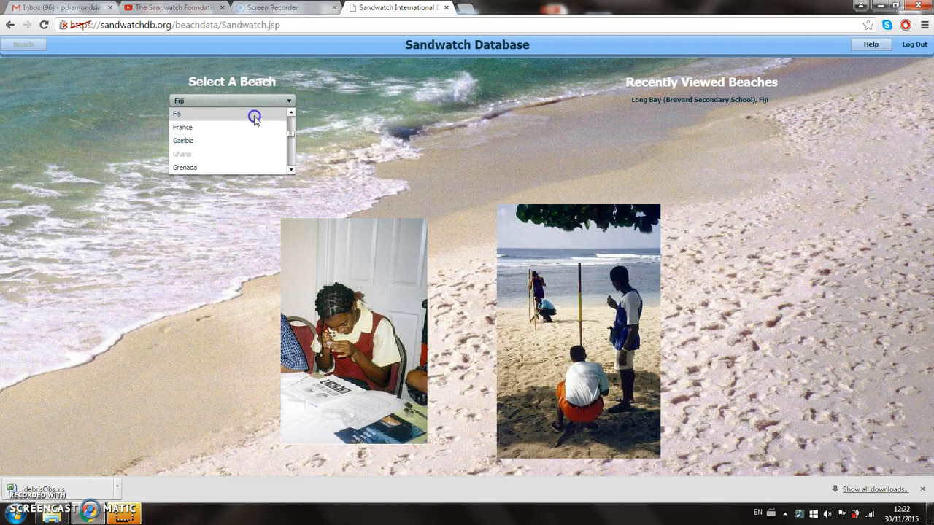
pyautogui.click(719, 103)
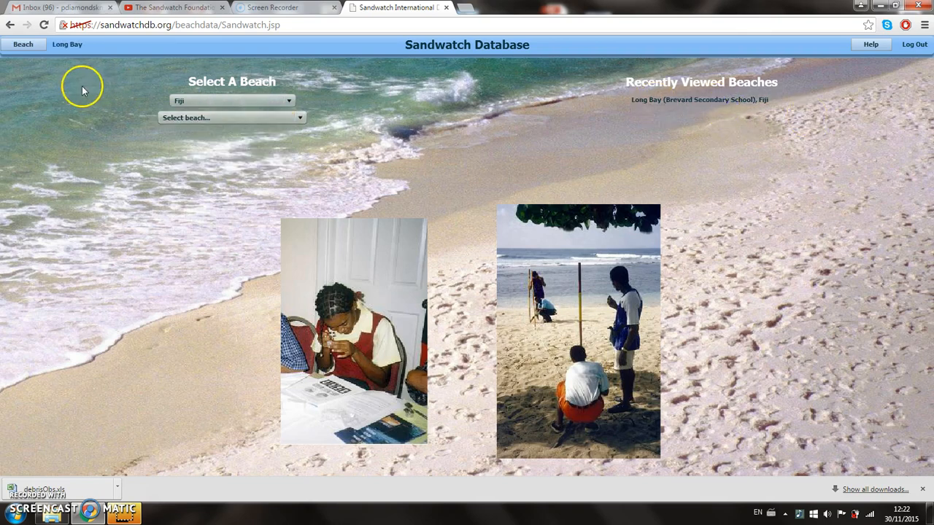
# - Open the Water Quality (Chapter 9, Activity 9.1) data for Long Bay and choose Beach Bar site as the measurement location
pyautogui.click(23, 45)
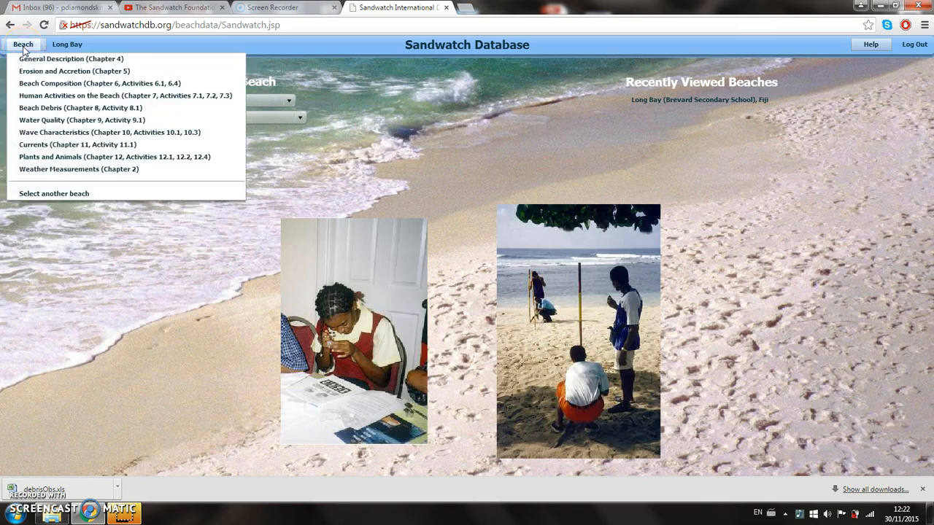
pyautogui.click(73, 122)
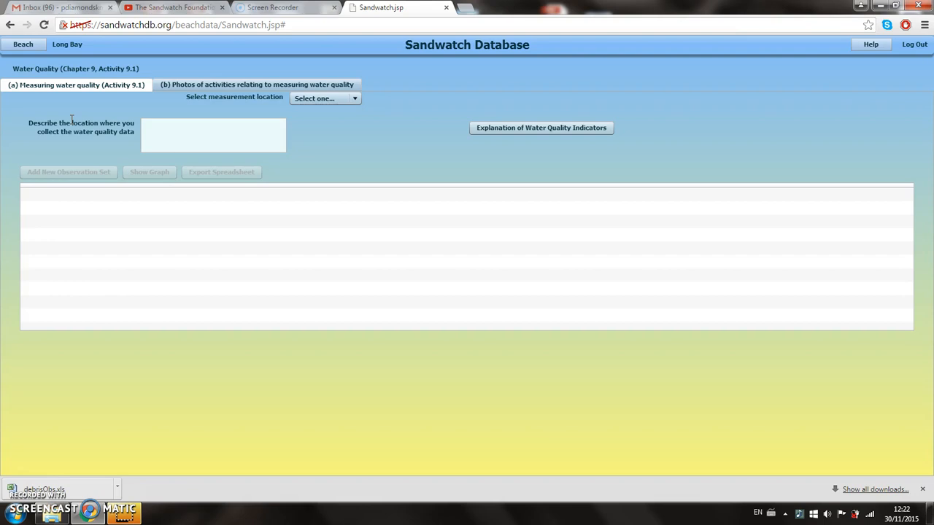
pyautogui.click(70, 109)
pyautogui.click(245, 294)
pyautogui.click(356, 100)
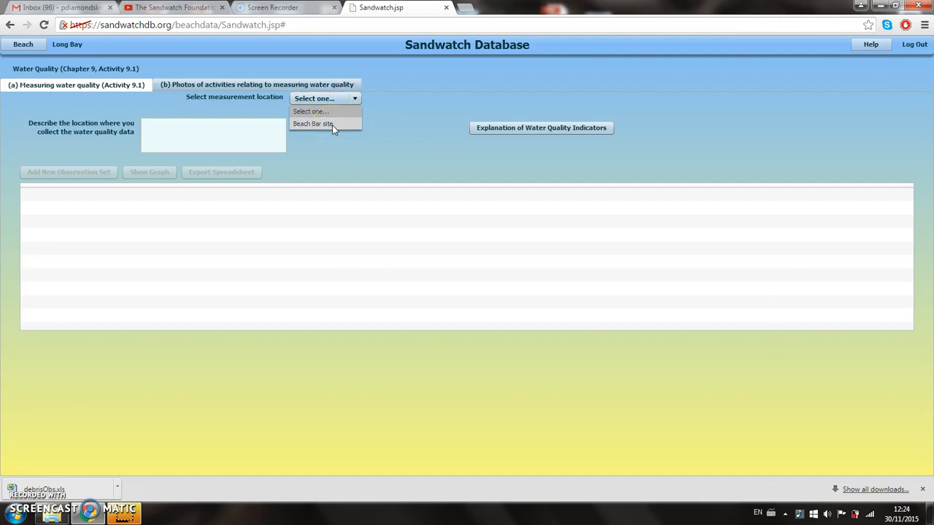
pyautogui.click(332, 125)
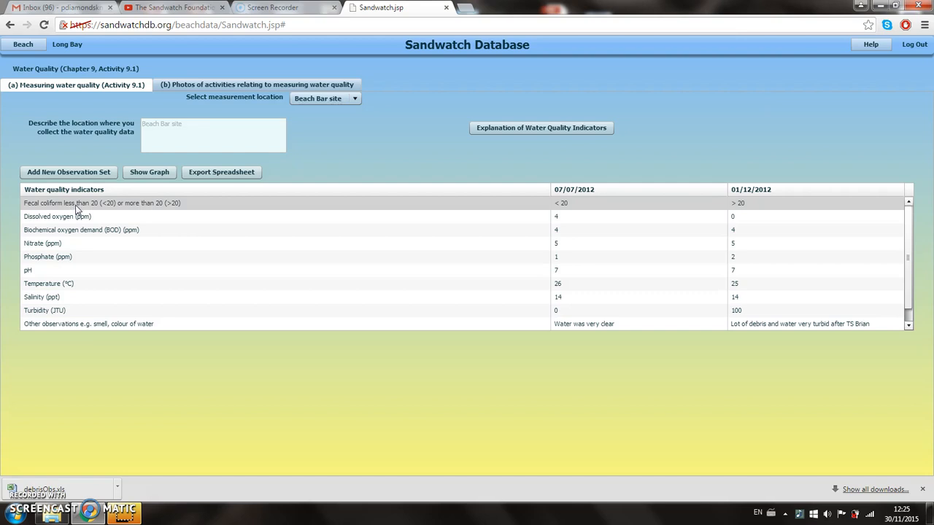
# - Review the water quality indicators one by one, from dissolved oxygen down to turbidity and the other observations
pyautogui.click(54, 221)
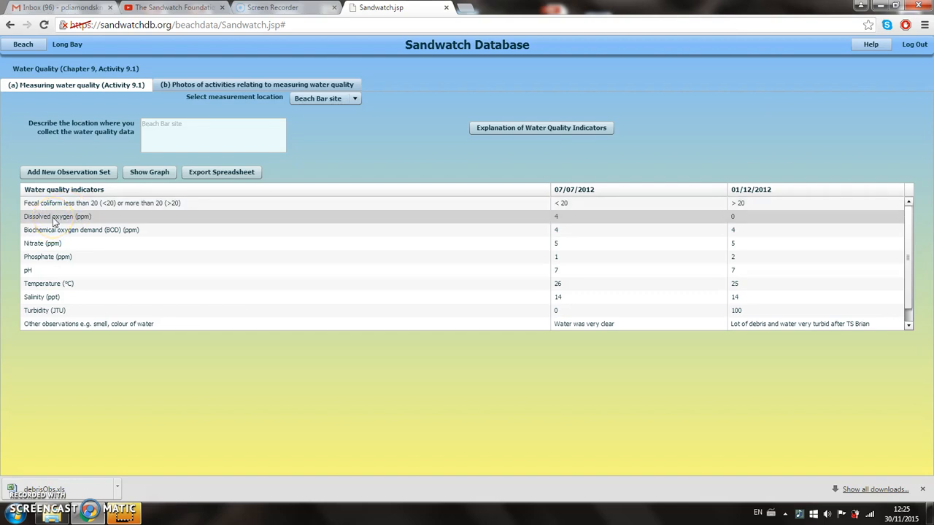
pyautogui.click(74, 220)
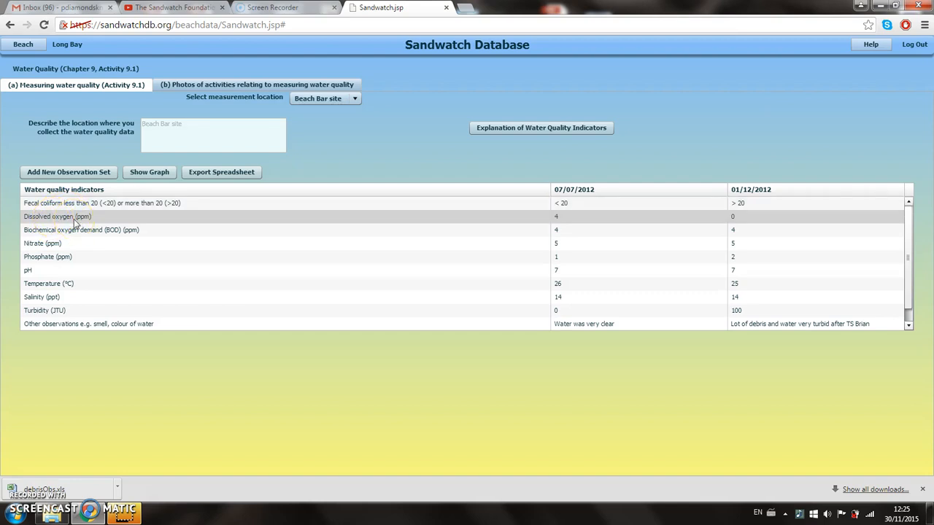
pyautogui.click(96, 236)
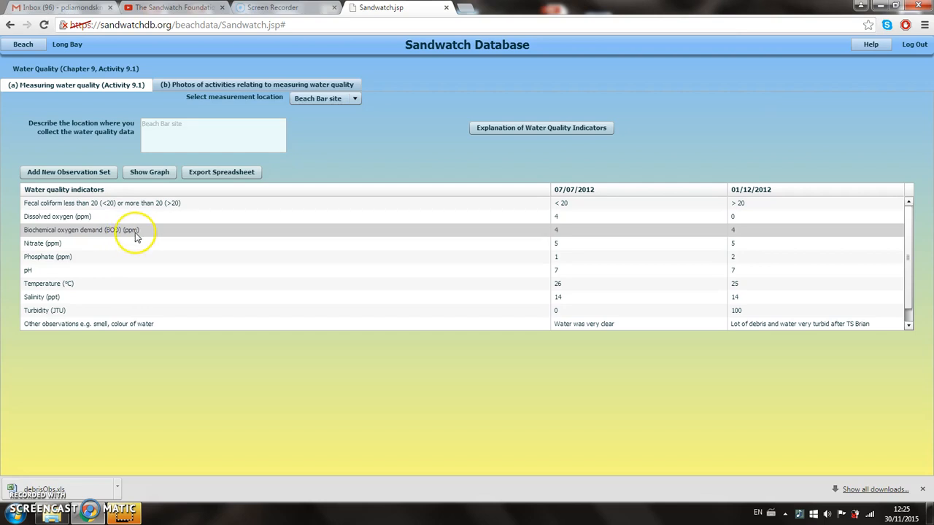
pyautogui.click(41, 245)
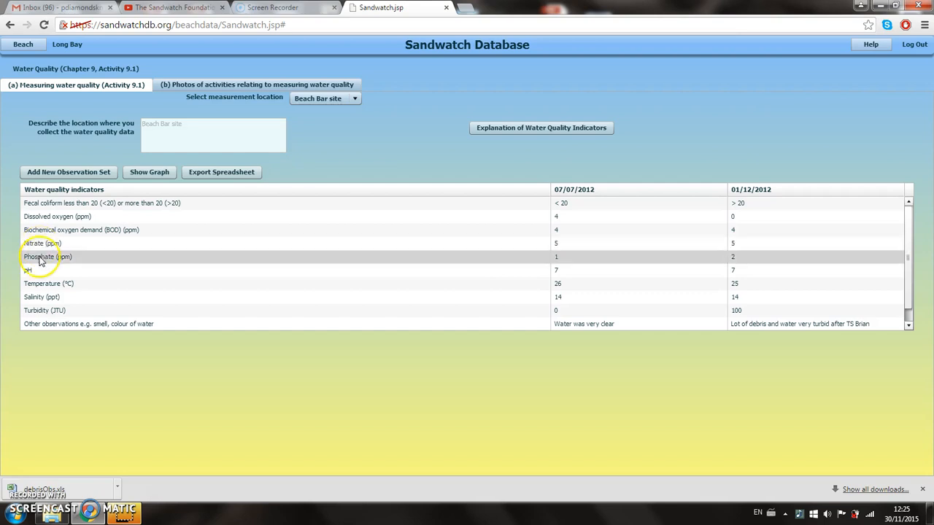
pyautogui.click(41, 262)
pyautogui.click(47, 263)
pyautogui.click(33, 272)
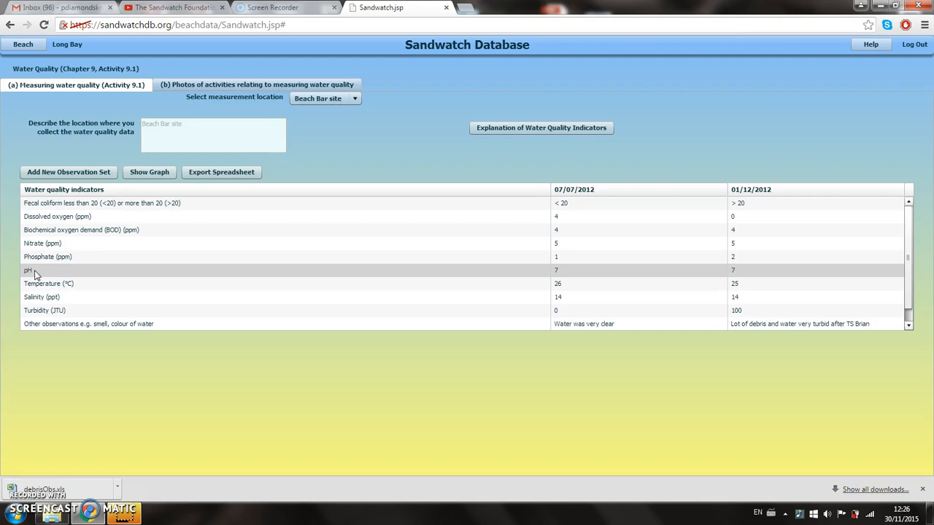
pyautogui.click(43, 289)
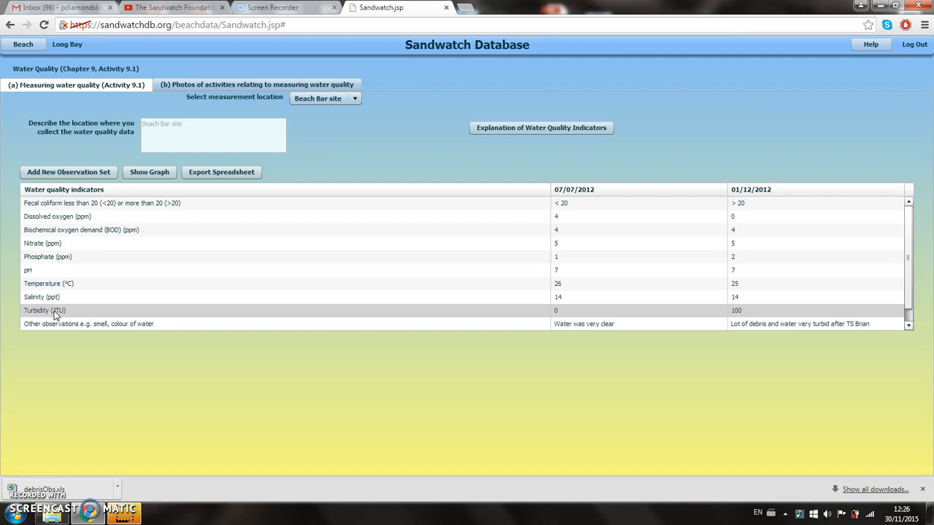
pyautogui.click(80, 330)
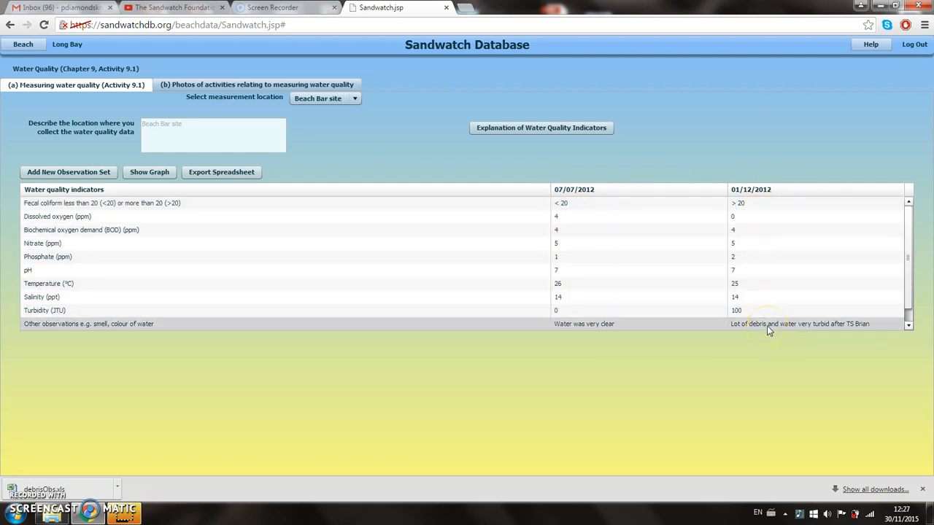
# - Look at the entry form for a new water quality observation set and close it without filling in any measurements
pyautogui.click(67, 173)
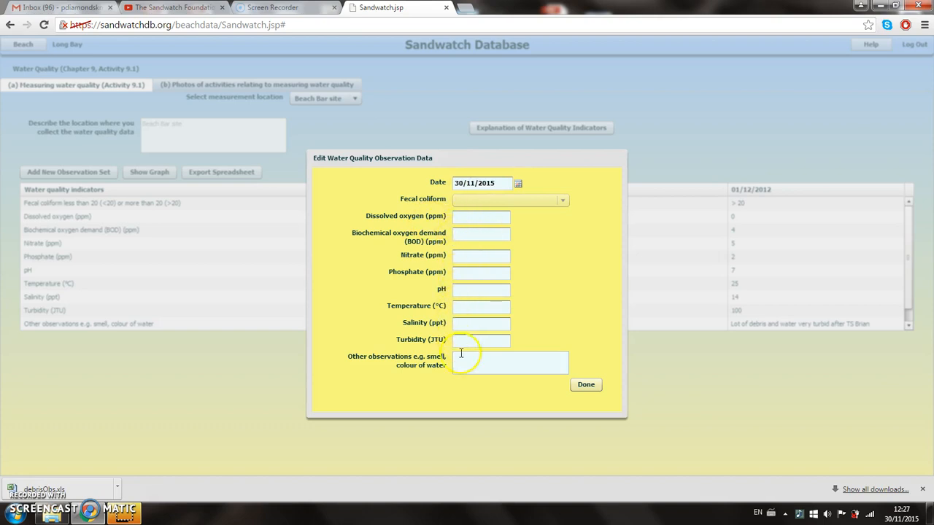
pyautogui.click(587, 387)
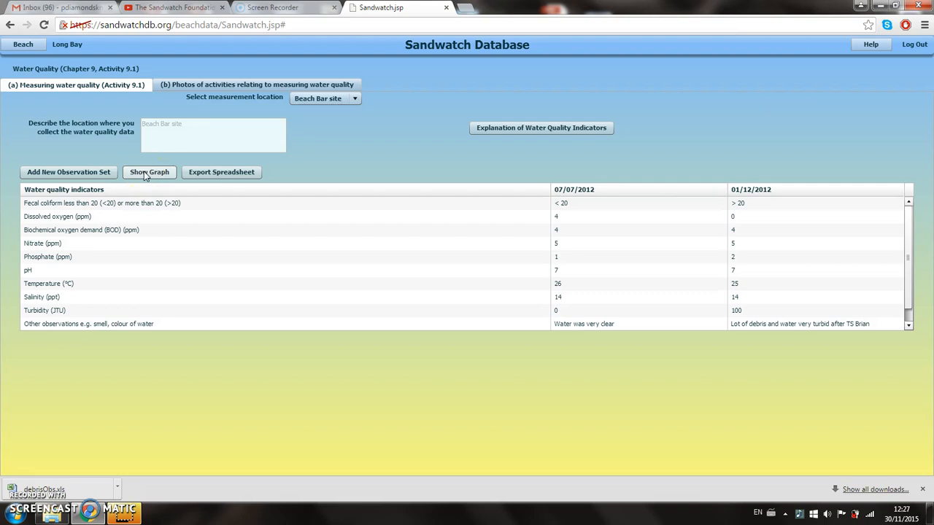
# - View the fecal coliform graph for Beach Bar site with the default title, dates and colours, and close it
pyautogui.click(145, 173)
pyautogui.click(553, 361)
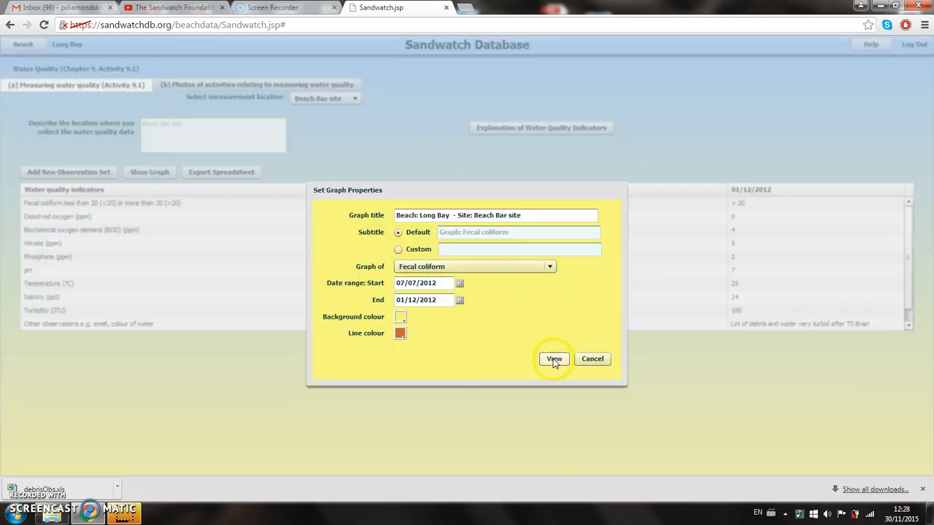
pyautogui.click(552, 268)
pyautogui.click(552, 268)
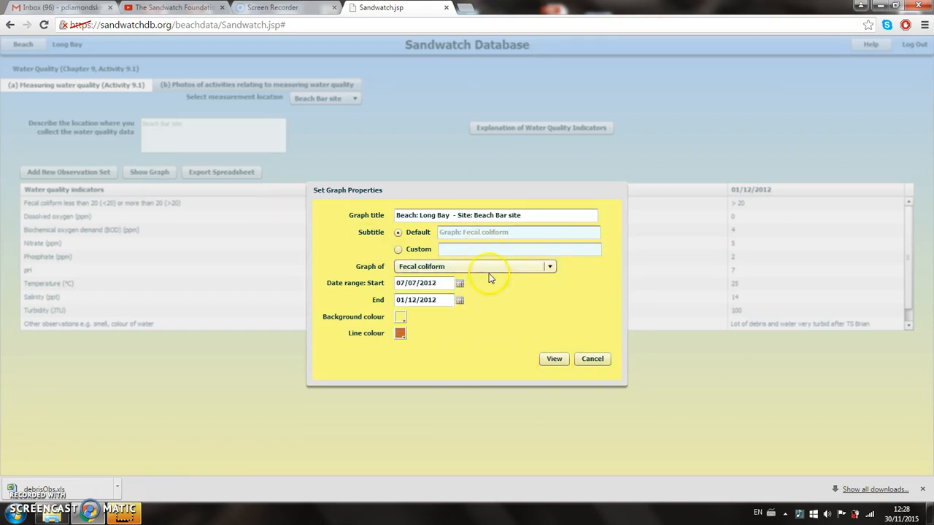
pyautogui.click(553, 359)
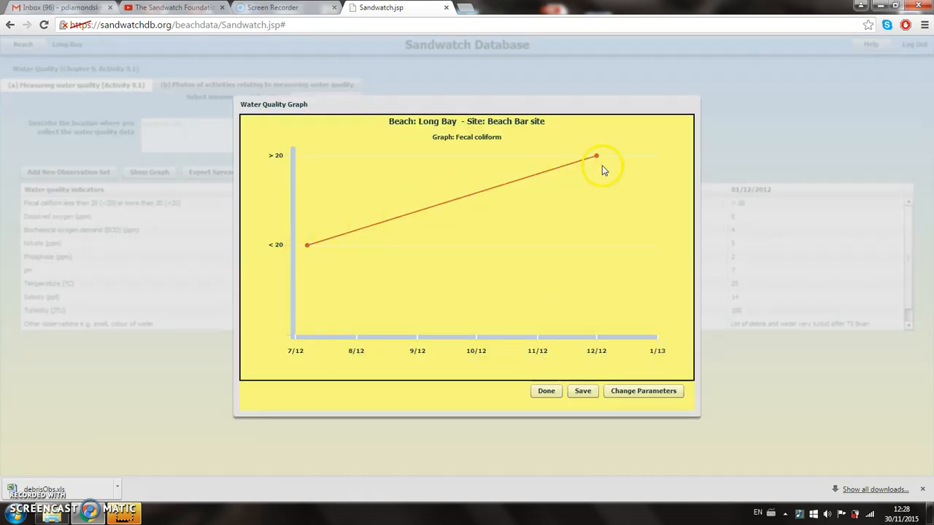
pyautogui.moveTo(307, 249)
pyautogui.moveTo(595, 161)
pyautogui.click(546, 392)
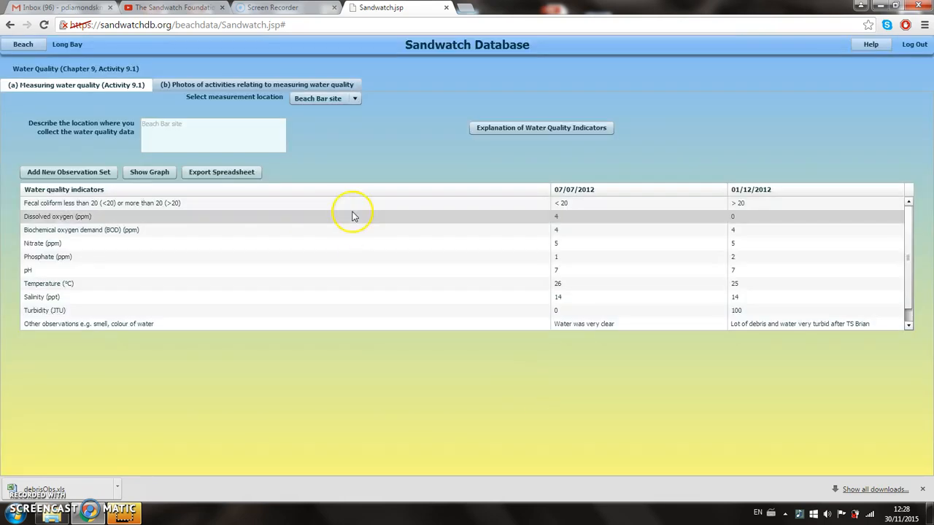
# - Graph Phosphate (ppm) for Beach Bar site over the default date range, examine the trend and close the graph
pyautogui.click(151, 175)
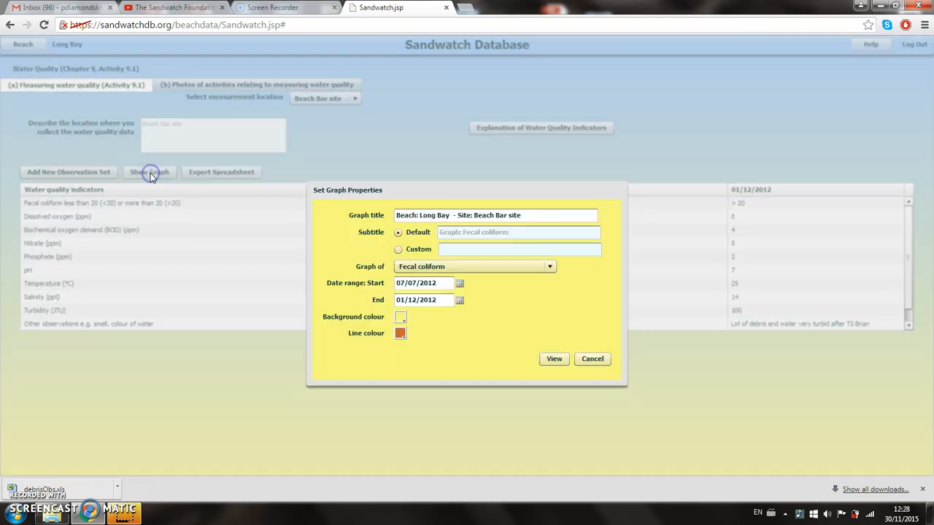
pyautogui.click(550, 267)
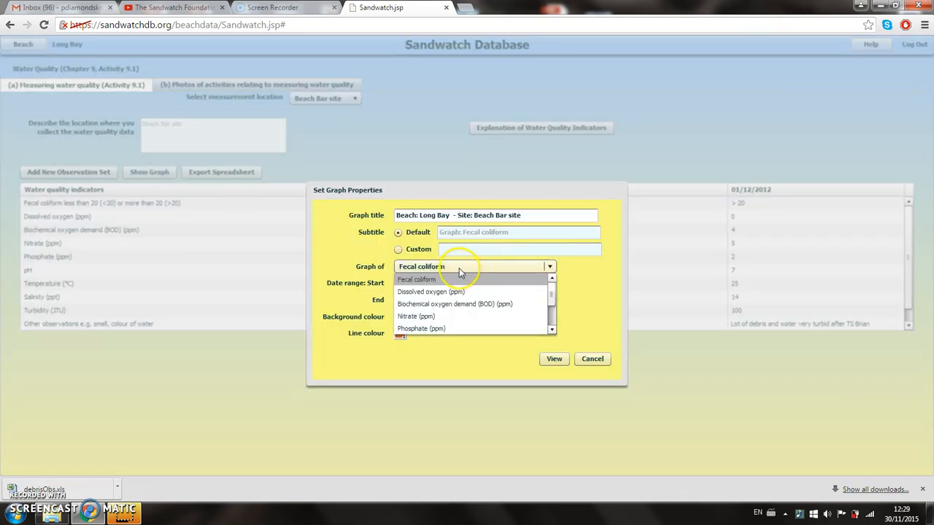
pyautogui.click(421, 331)
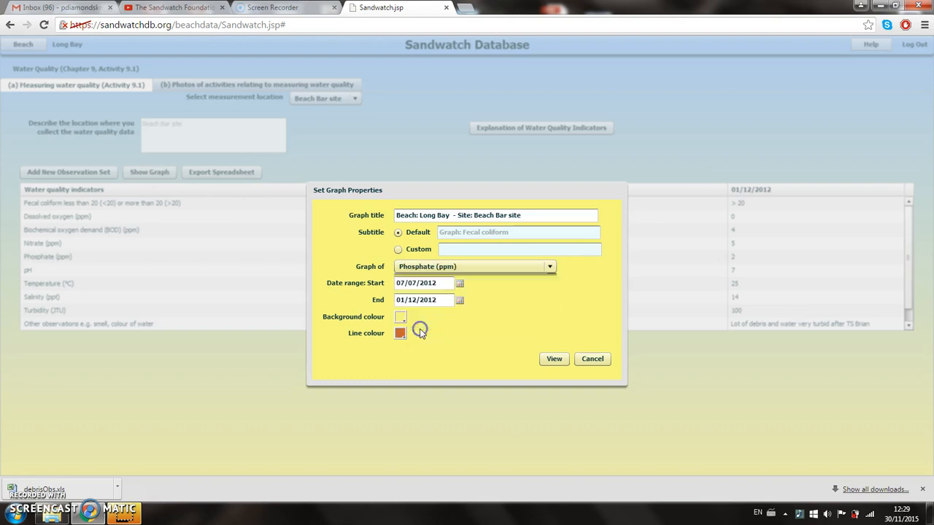
pyautogui.click(553, 359)
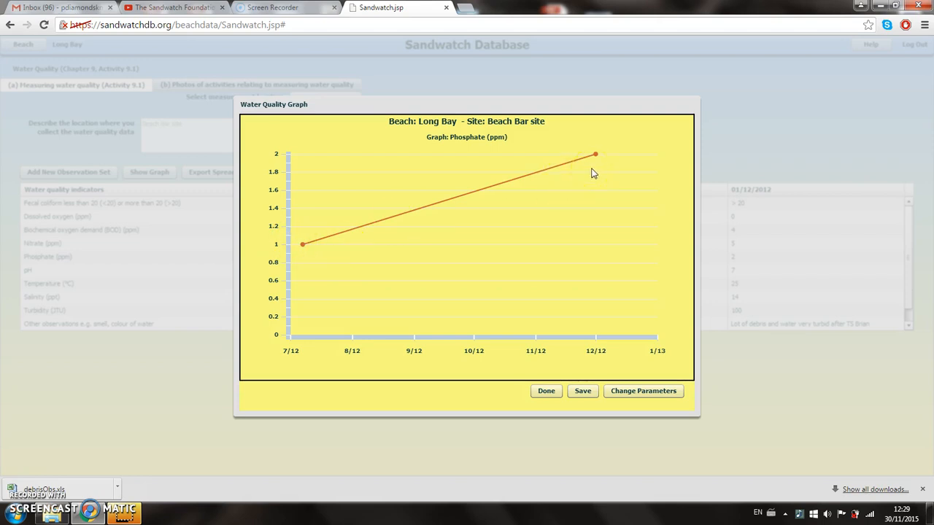
pyautogui.click(584, 394)
pyautogui.click(547, 392)
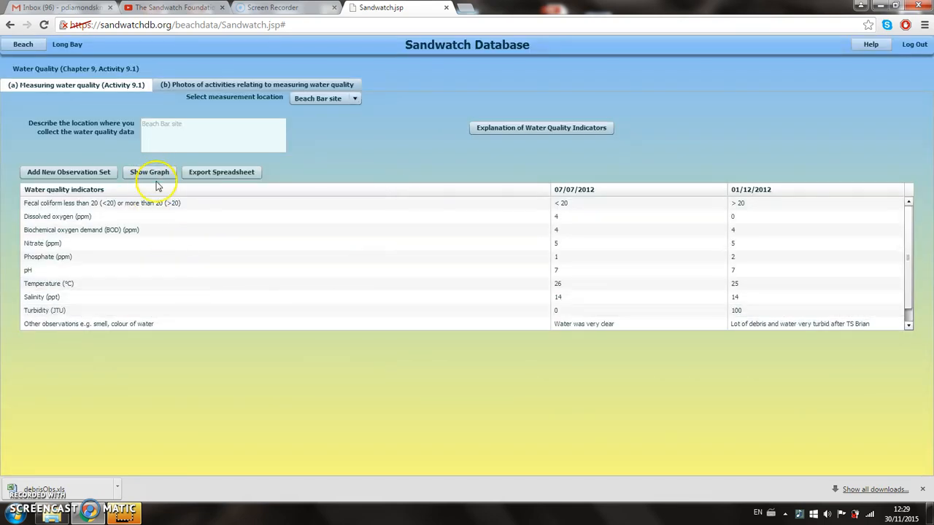
pyautogui.click(223, 178)
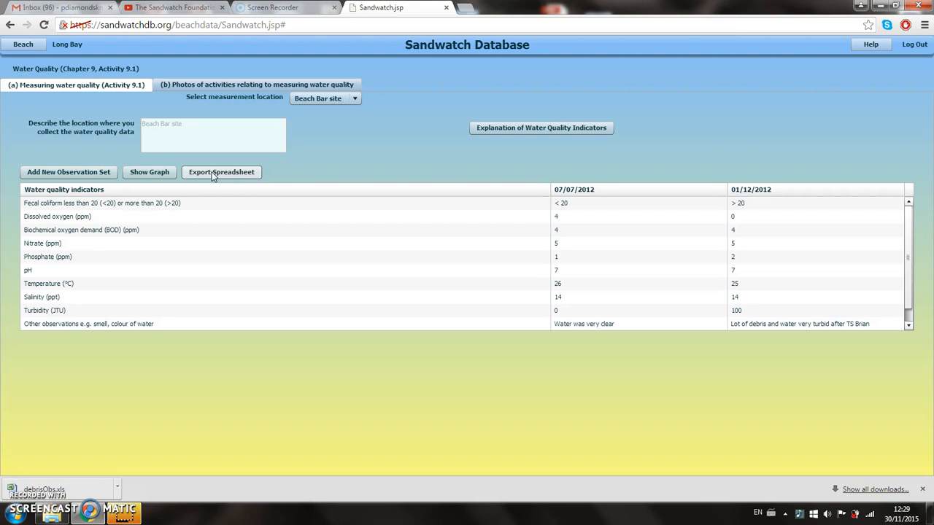
pyautogui.click(148, 174)
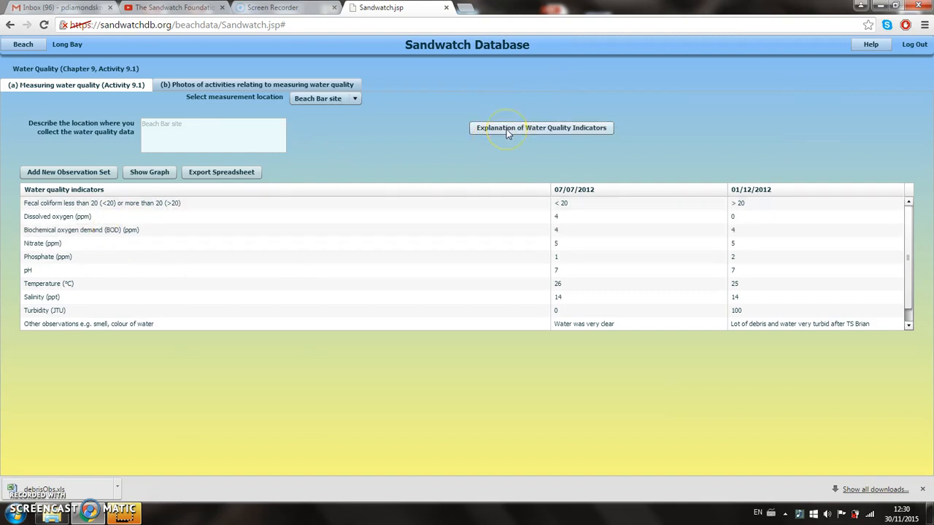
# - Read the explanation of the water quality indicators and their units of measurement, and close it
pyautogui.click(569, 127)
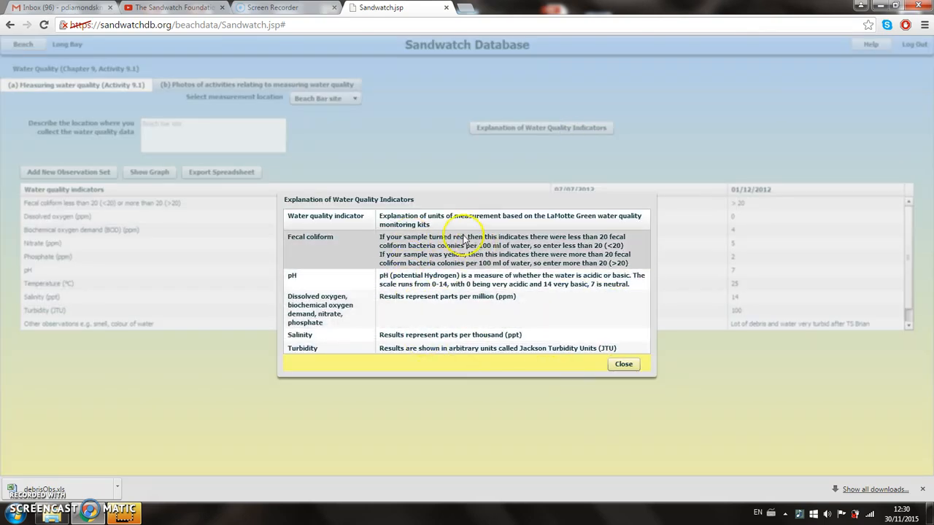
pyautogui.click(623, 364)
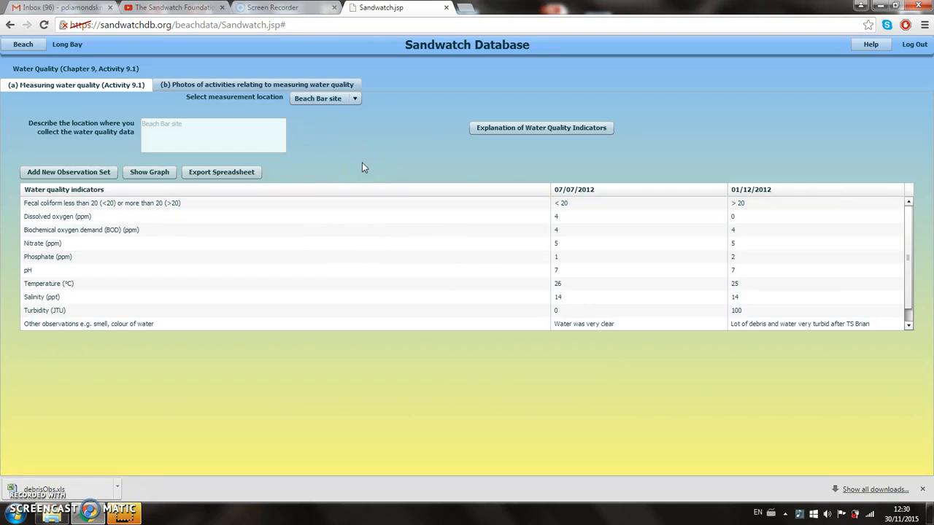
# - View the photos of activities relating to measuring water quality, including the one of measuring turbidity
pyautogui.click(231, 86)
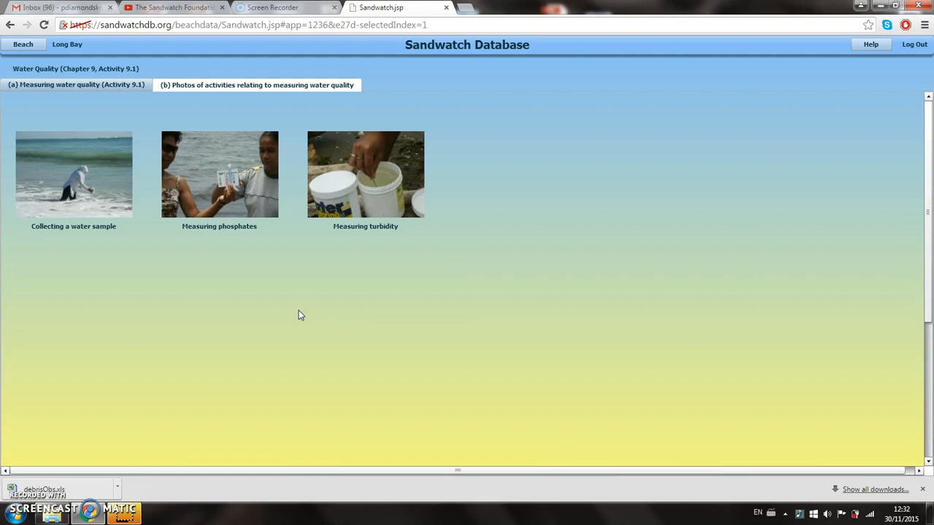
pyautogui.click(352, 194)
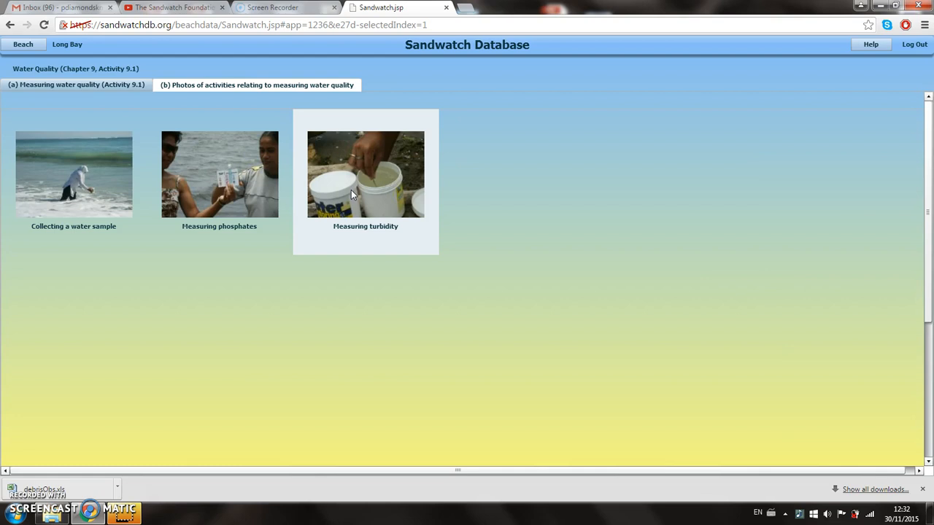
pyautogui.click(309, 312)
pyautogui.click(21, 489)
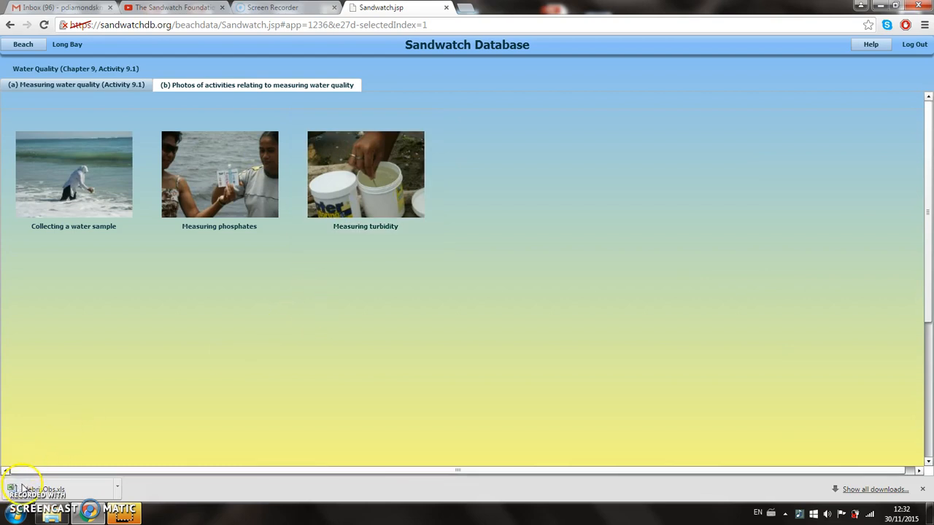